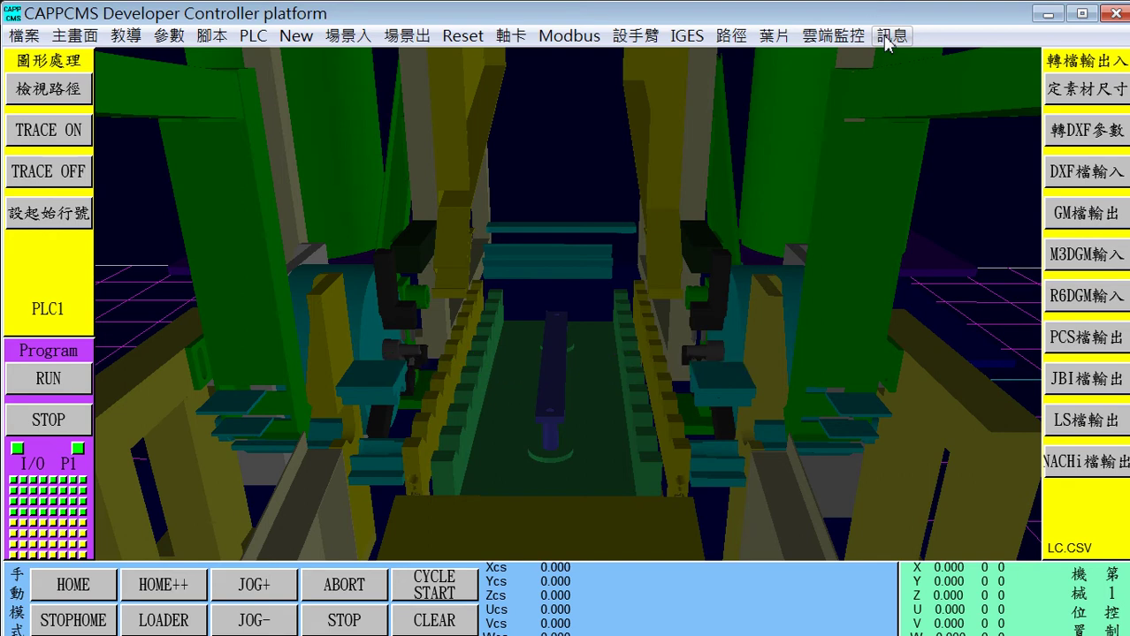
Step: Switch to the Unreal Editor, open the lstra level sequence and place its Sequencer window below the viewport
{"action": "key", "text": "super"}
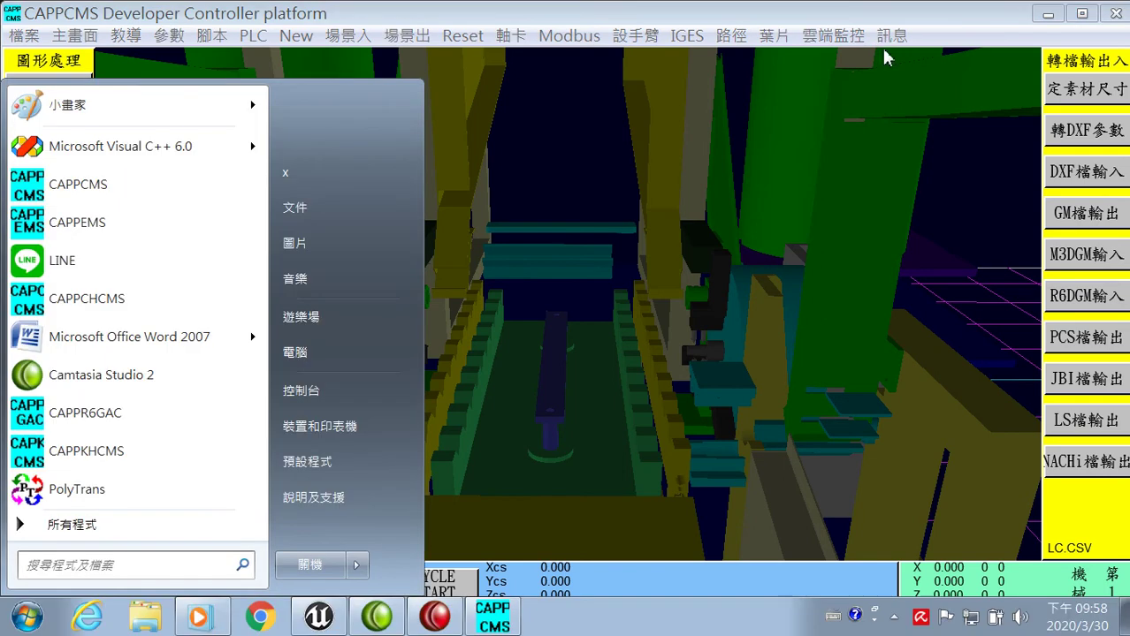
{"action": "left_click", "coordinate": [320, 616]}
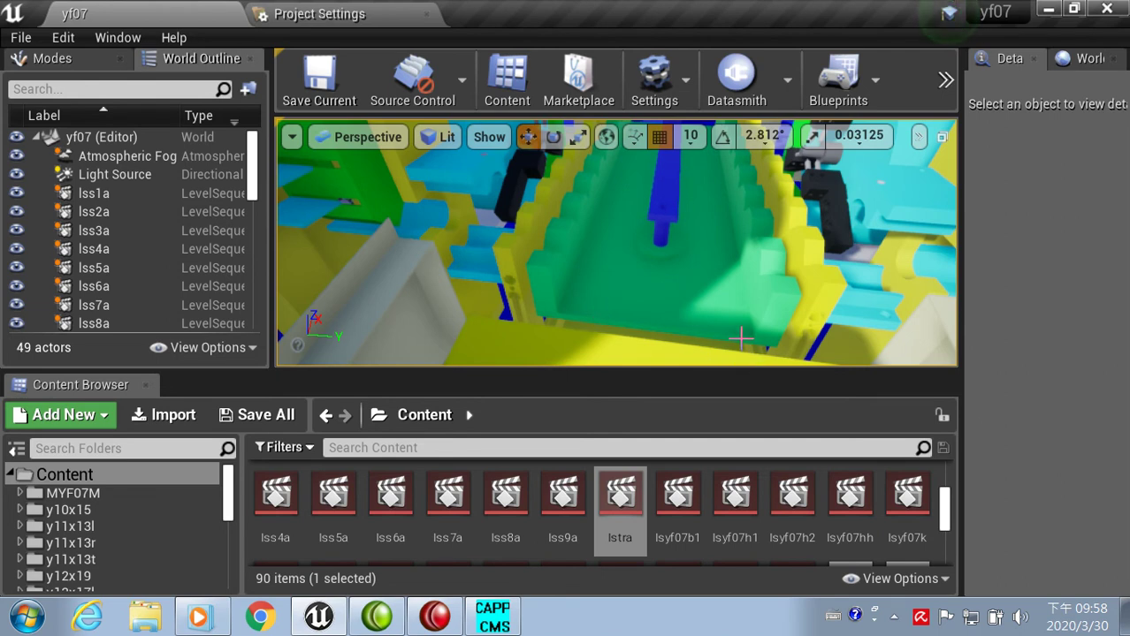
{"action": "double_click", "coordinate": [624, 521]}
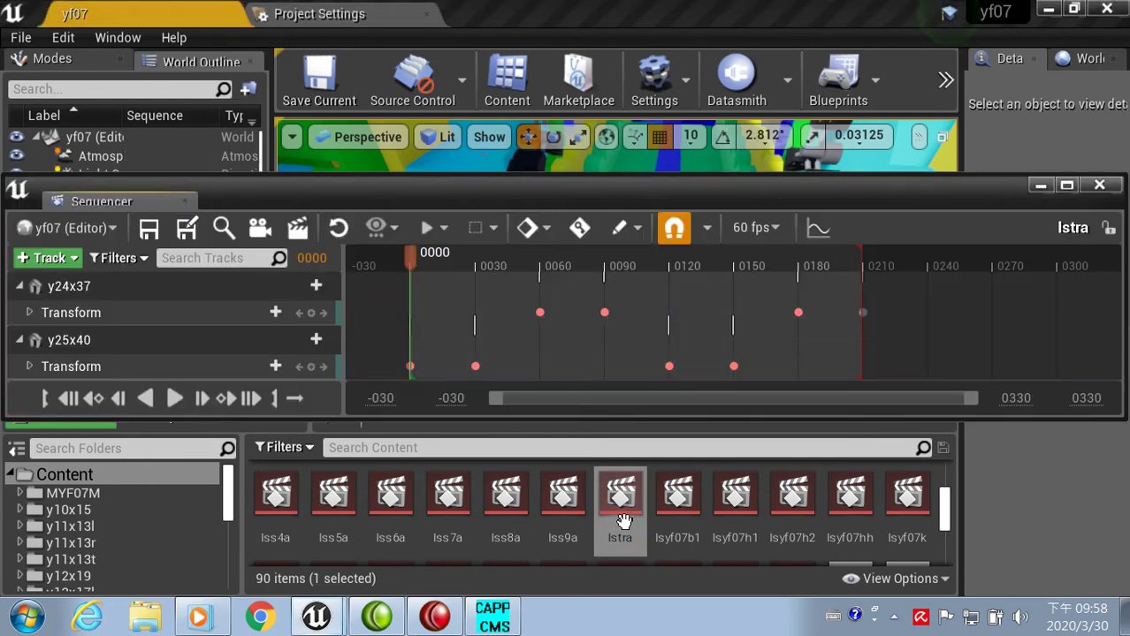
{"action": "left_click_drag", "start_coordinate": [706, 197], "coordinate": [703, 383]}
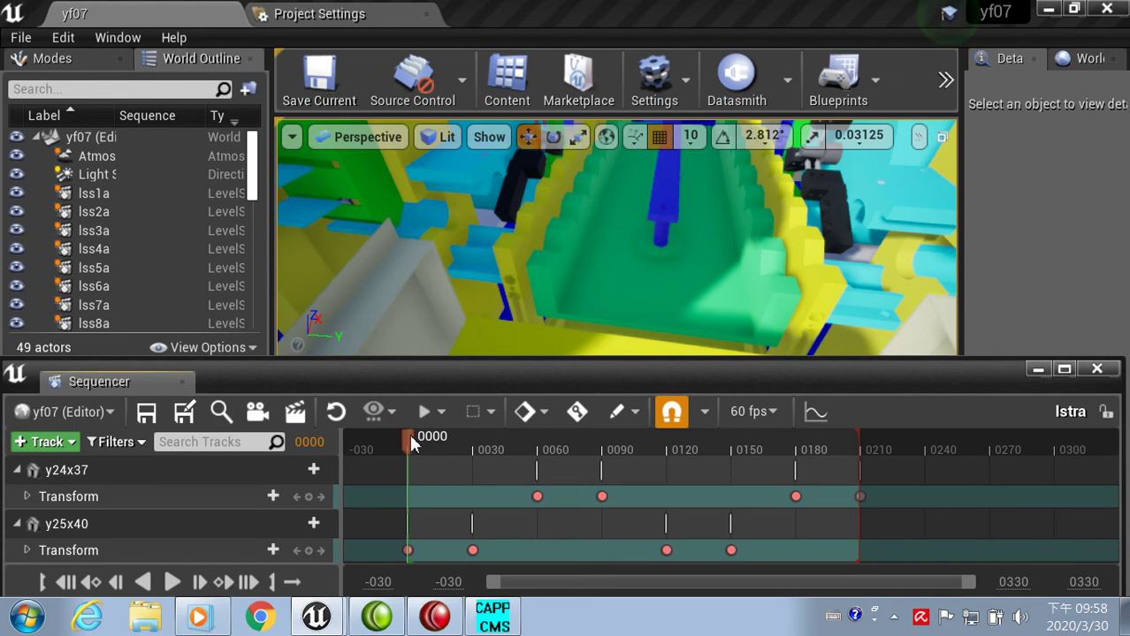
Step: Scrub the lstra sequence to frame 30 and set its display rate to 30 fps
{"action": "left_click_drag", "start_coordinate": [411, 443], "coordinate": [473, 446]}
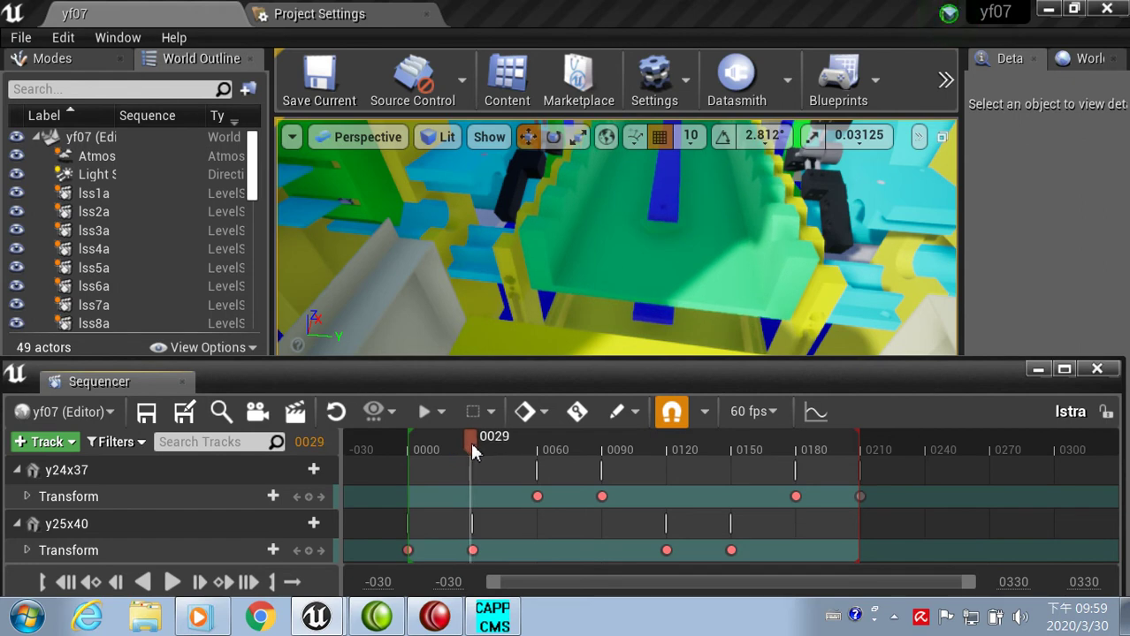
{"action": "left_click_drag", "start_coordinate": [470, 442], "coordinate": [474, 440]}
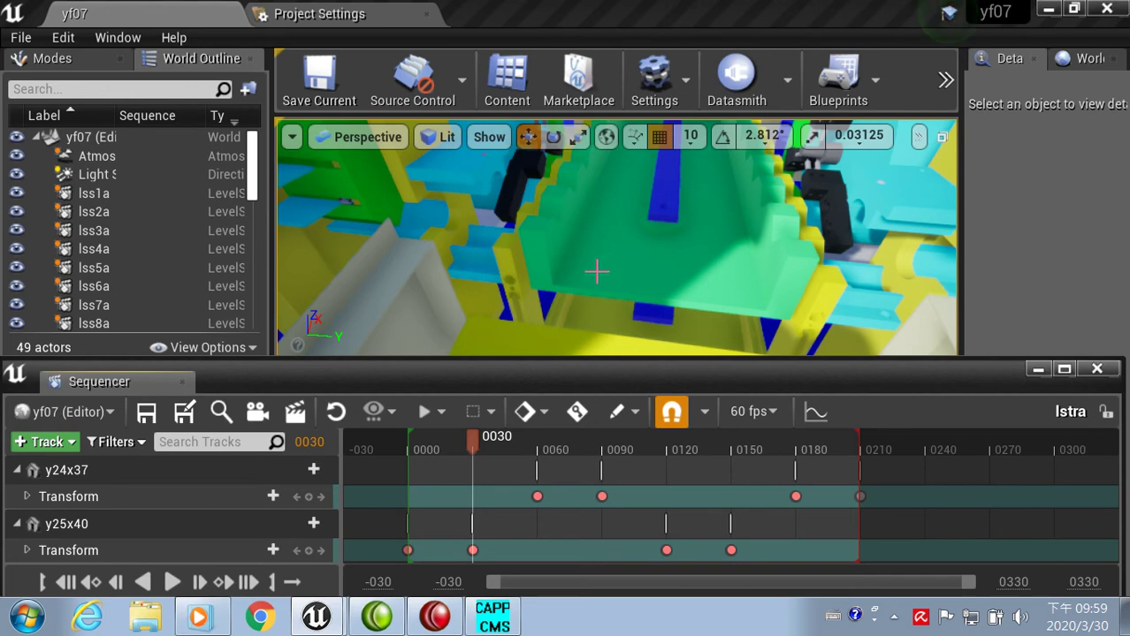
{"action": "left_click", "coordinate": [777, 423]}
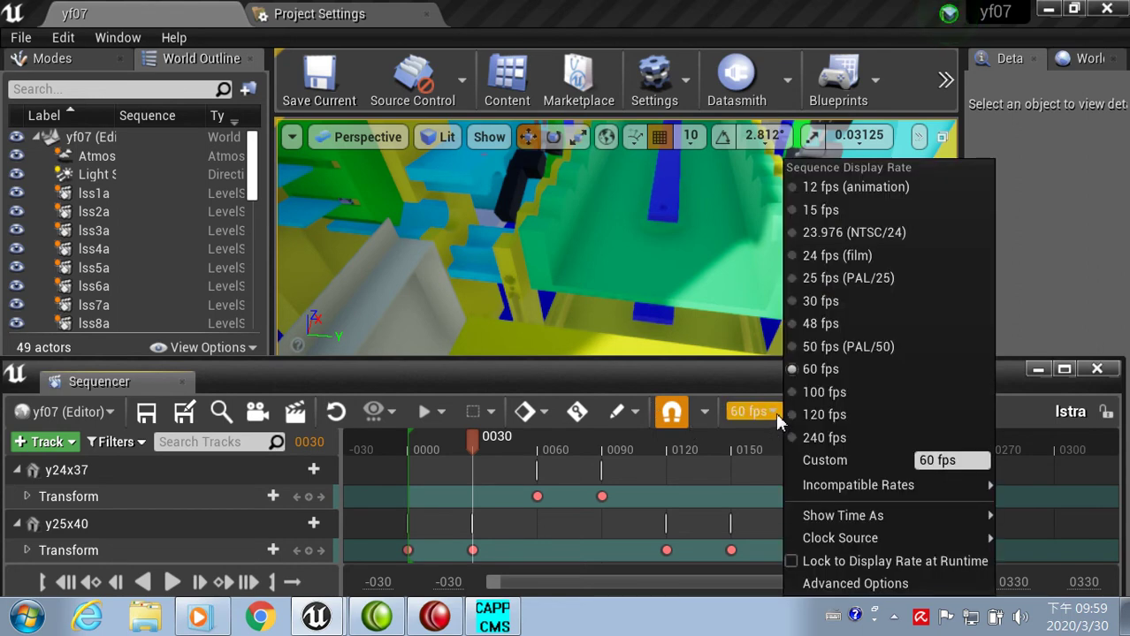
{"action": "left_click", "coordinate": [814, 302]}
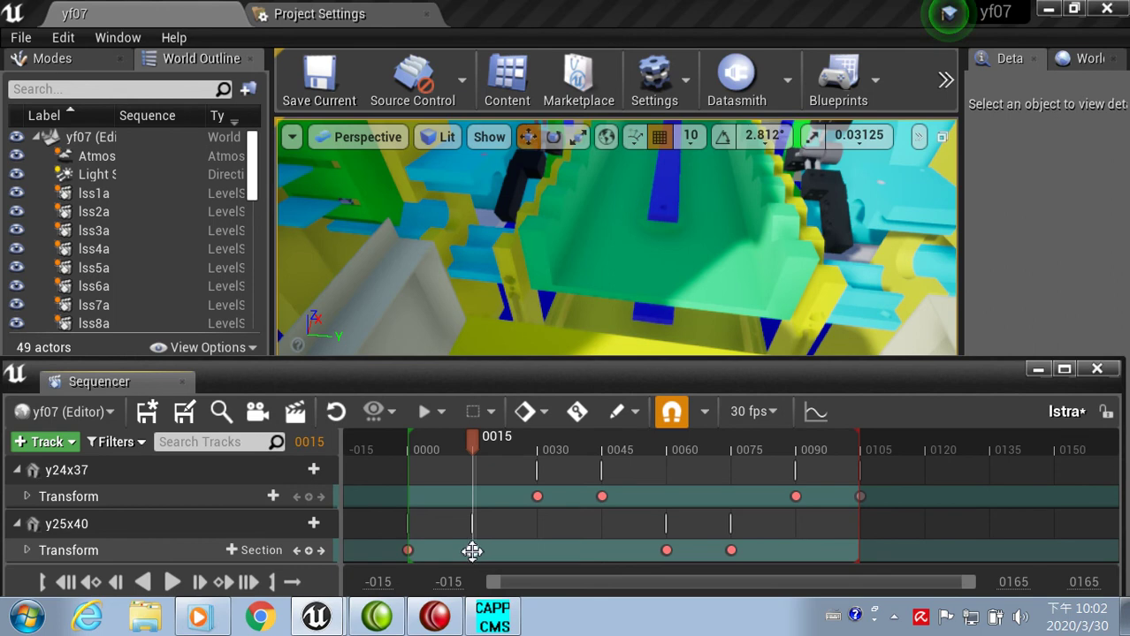
Step: Move the second y25x40 transform key to frame 8 and the first two y24x37 transform keys to frames 15 and 23
{"action": "left_click_drag", "start_coordinate": [465, 549], "coordinate": [446, 550]}
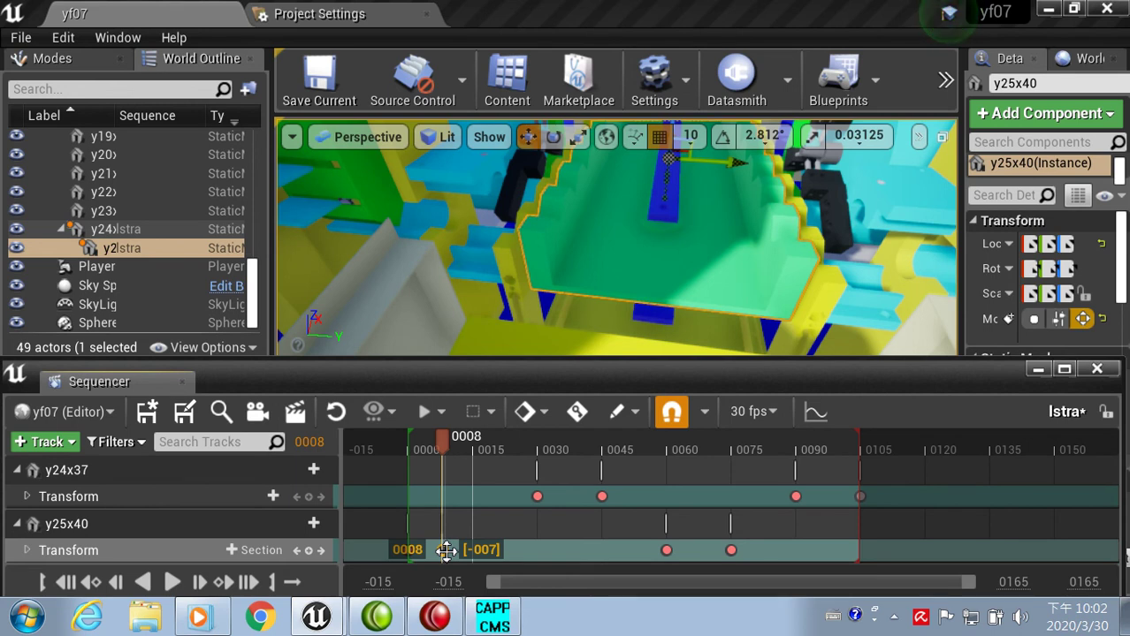
{"action": "left_click_drag", "start_coordinate": [446, 550], "coordinate": [444, 548]}
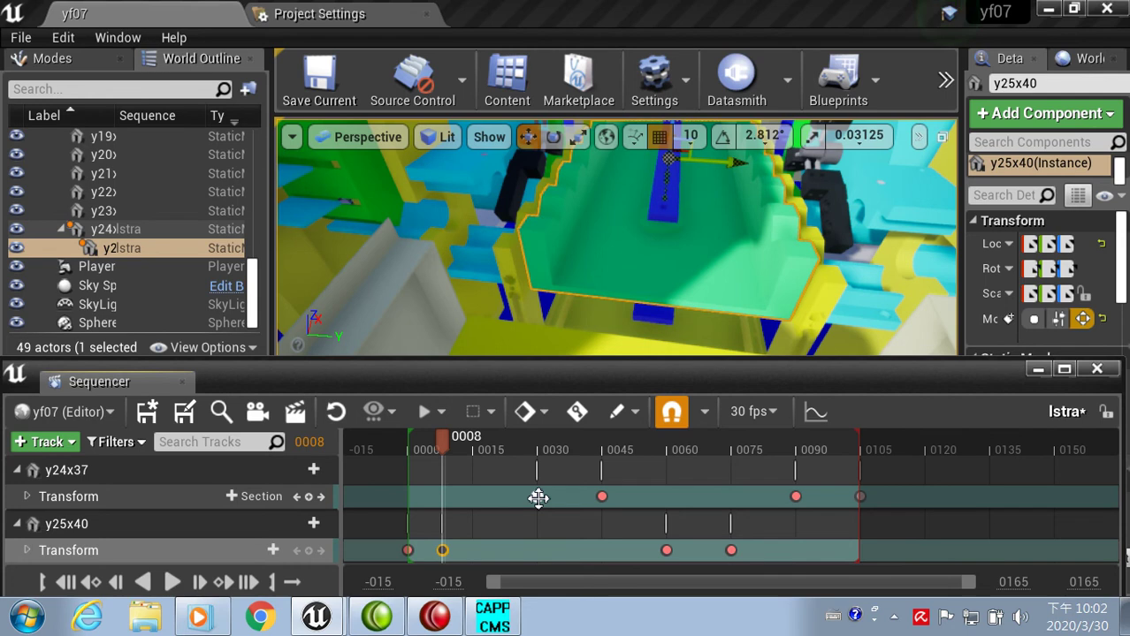
{"action": "left_click_drag", "start_coordinate": [537, 496], "coordinate": [474, 498]}
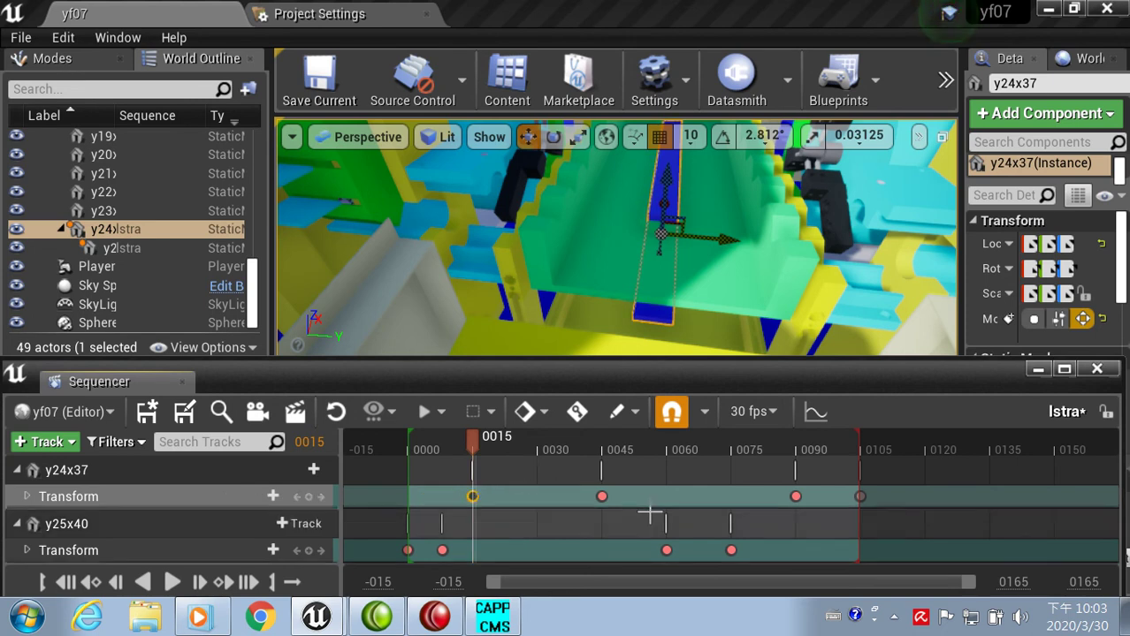
{"action": "left_click", "coordinate": [602, 499]}
{"action": "left_click_drag", "start_coordinate": [603, 499], "coordinate": [510, 497]}
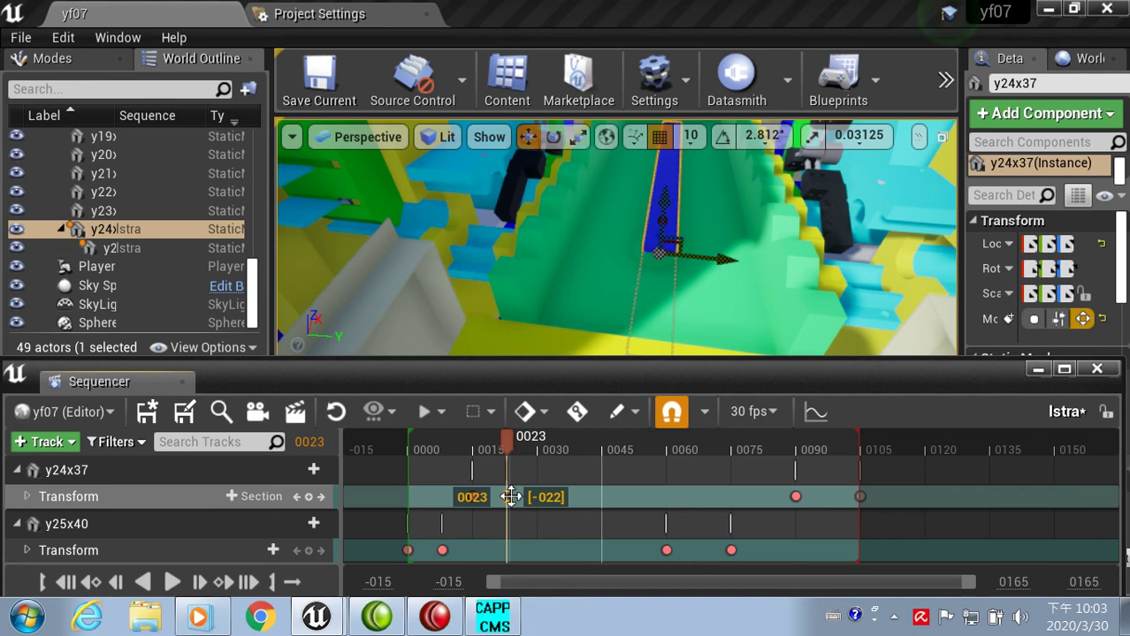
{"action": "left_click_drag", "start_coordinate": [510, 497], "coordinate": [510, 497]}
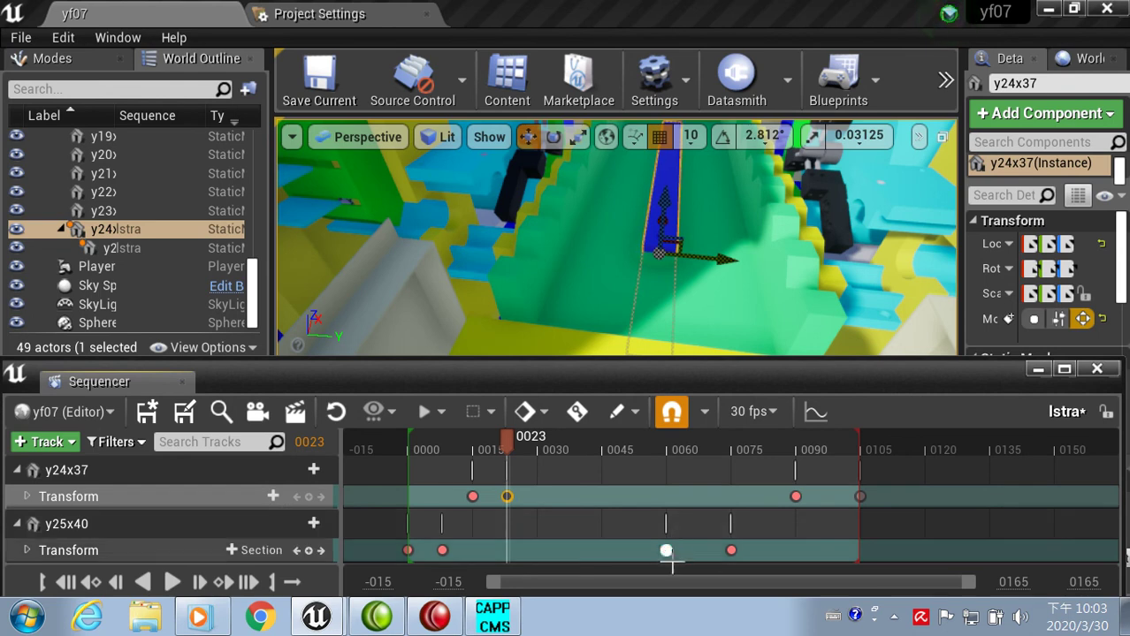
Step: Move the last two y25x40 transform keys to frames 30 and 38
{"action": "left_click_drag", "start_coordinate": [669, 550], "coordinate": [538, 550]}
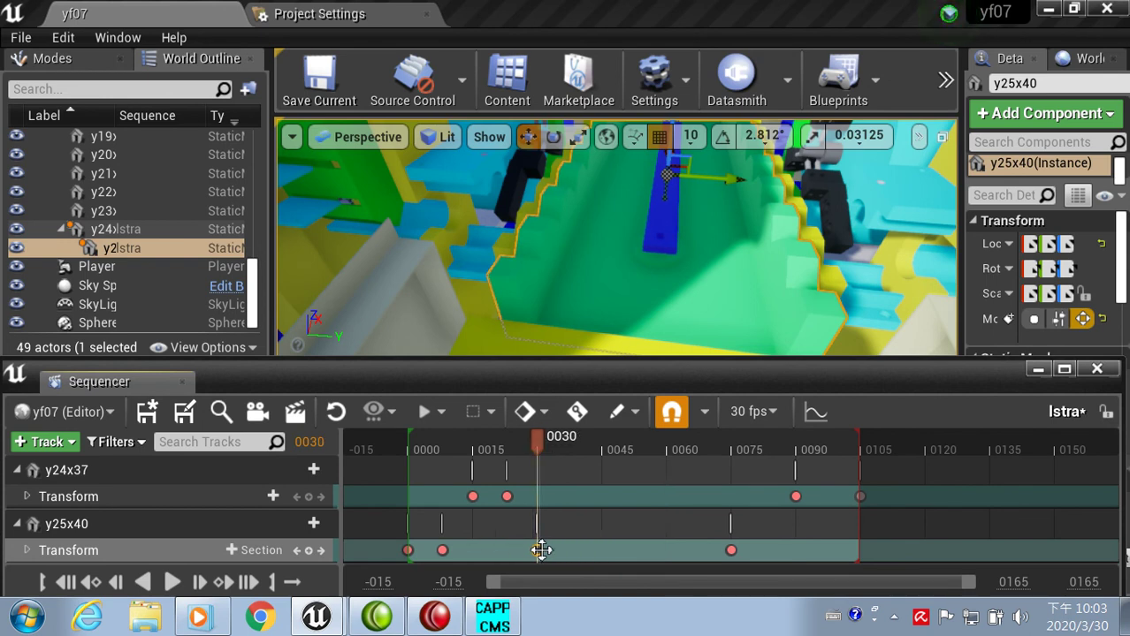
{"action": "left_click", "coordinate": [731, 550]}
{"action": "left_click_drag", "start_coordinate": [731, 550], "coordinate": [574, 542]}
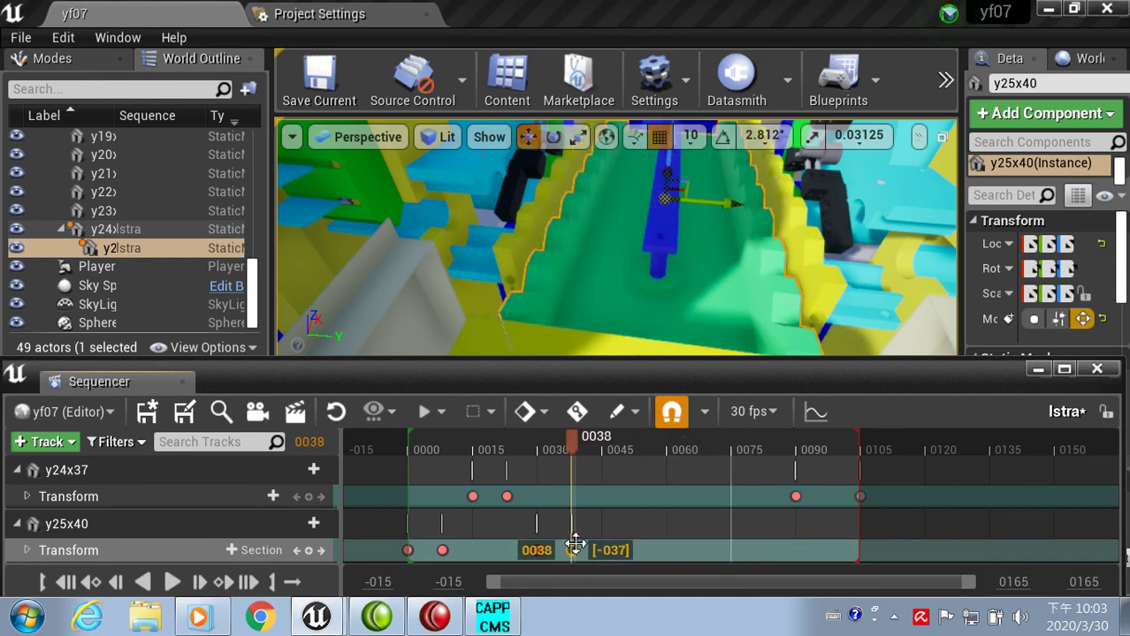
{"action": "left_click_drag", "start_coordinate": [574, 543], "coordinate": [574, 543]}
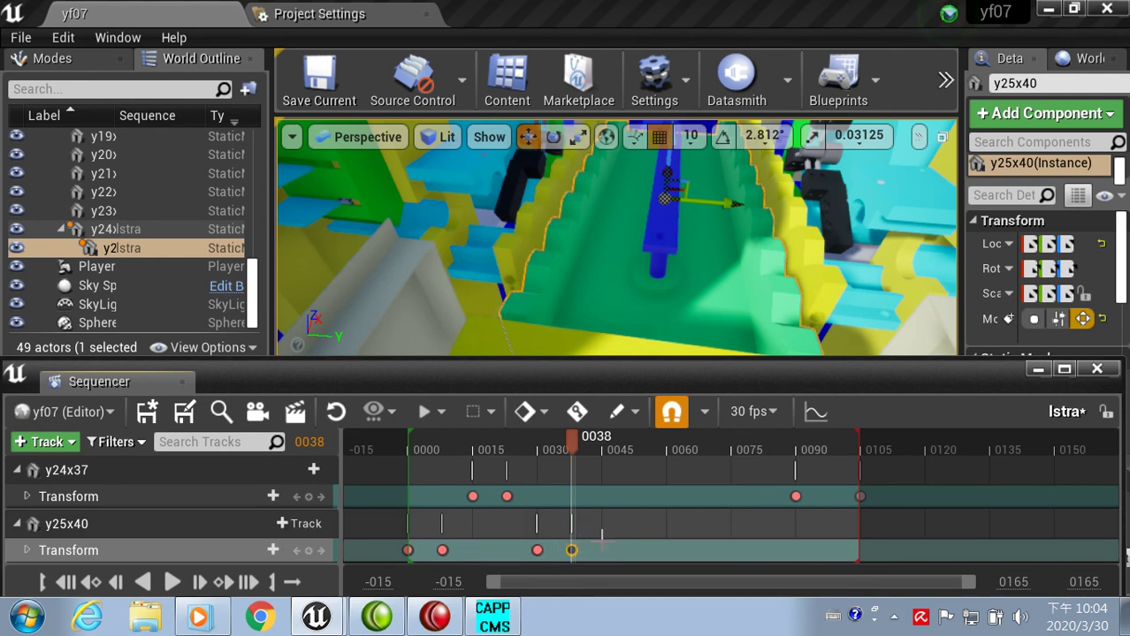
Step: Move the last two y24x37 transform keys to frames 45 and 53
{"action": "left_click", "coordinate": [796, 498]}
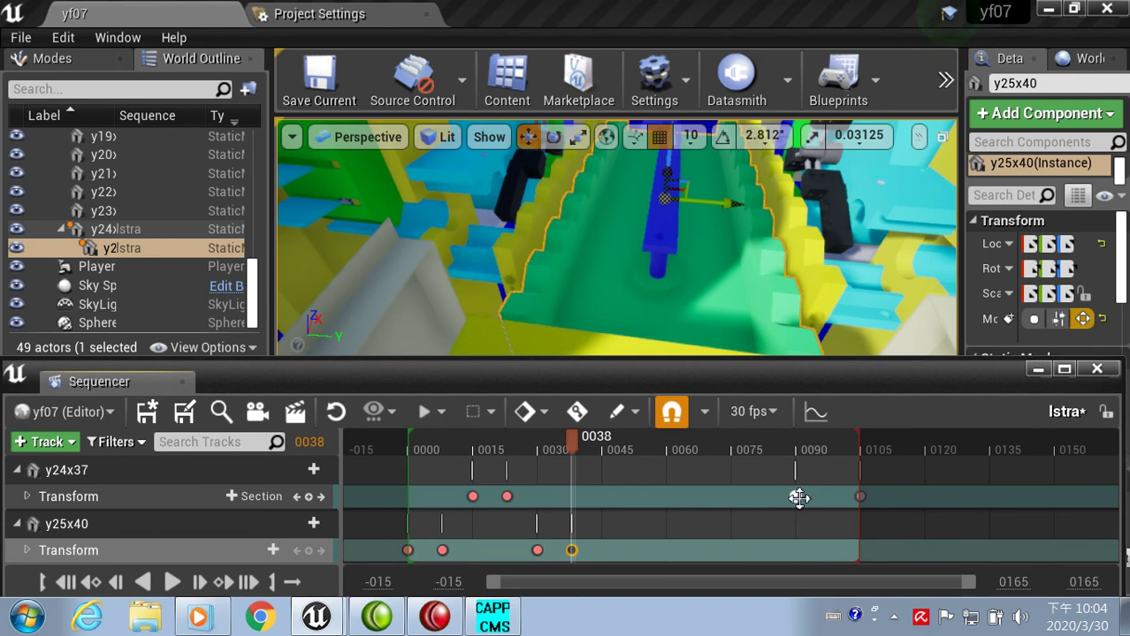
{"action": "left_click_drag", "start_coordinate": [799, 497], "coordinate": [606, 500]}
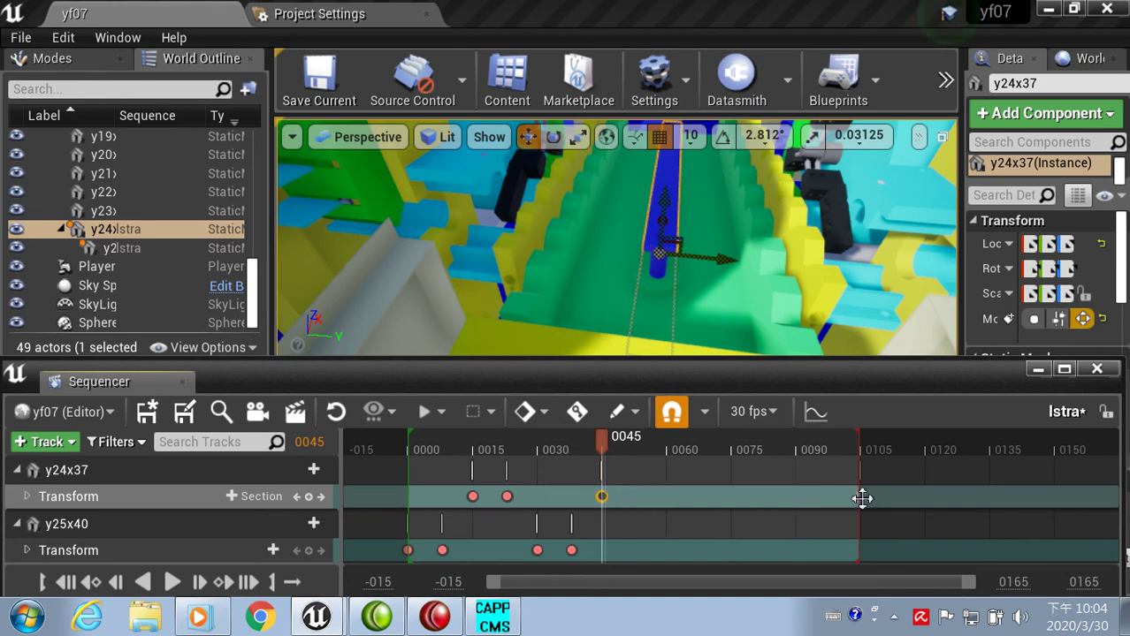
{"action": "left_click_drag", "start_coordinate": [862, 498], "coordinate": [638, 478]}
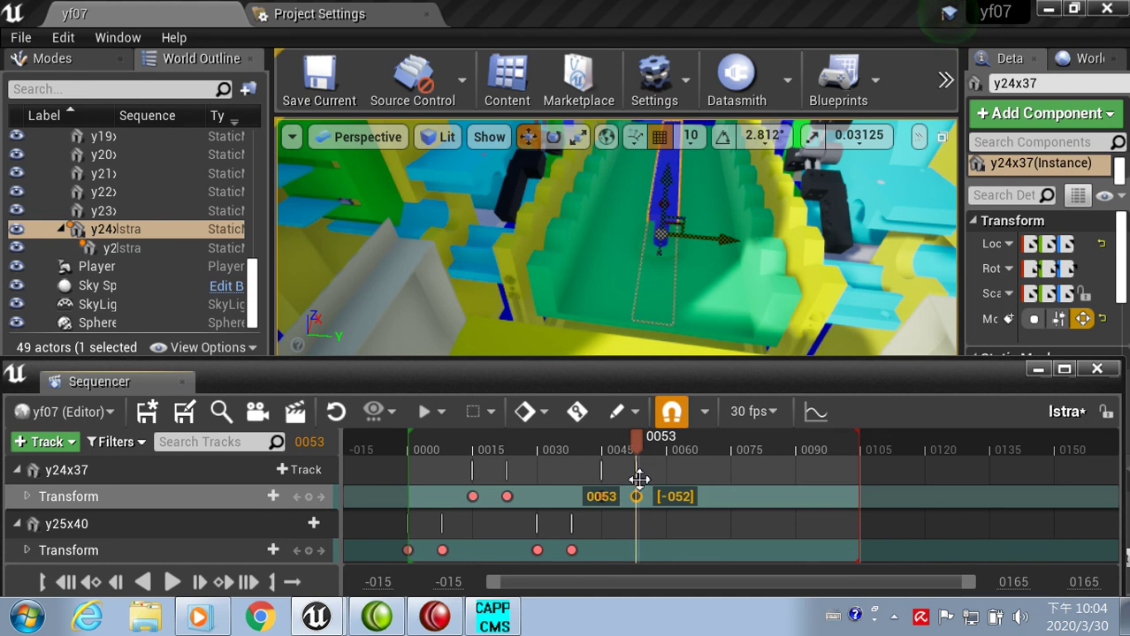
{"action": "left_click_drag", "start_coordinate": [638, 478], "coordinate": [638, 479]}
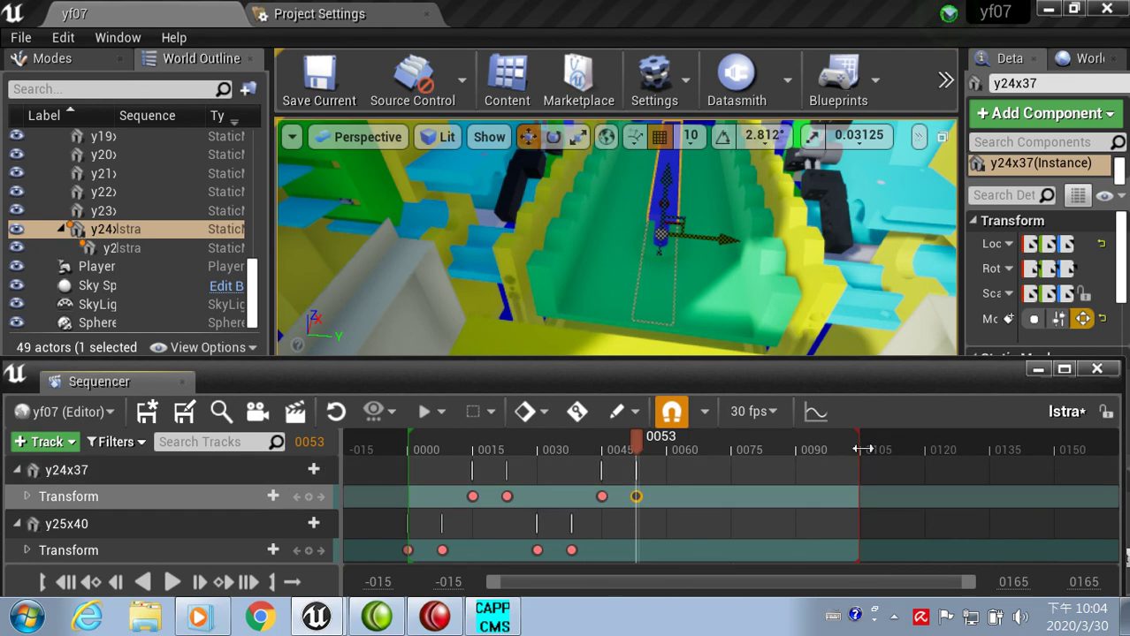
Step: Shorten the playback range to end at frame 60 and return the playhead to frame 0
{"action": "left_click_drag", "start_coordinate": [862, 440], "coordinate": [671, 443]}
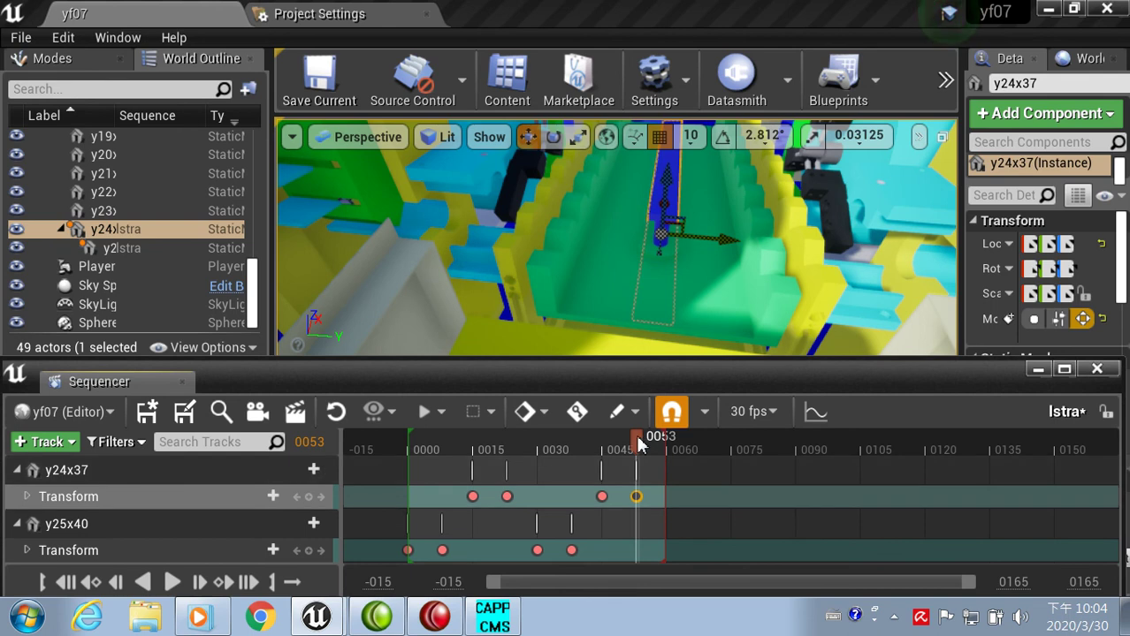
{"action": "left_click_drag", "start_coordinate": [635, 435], "coordinate": [411, 439]}
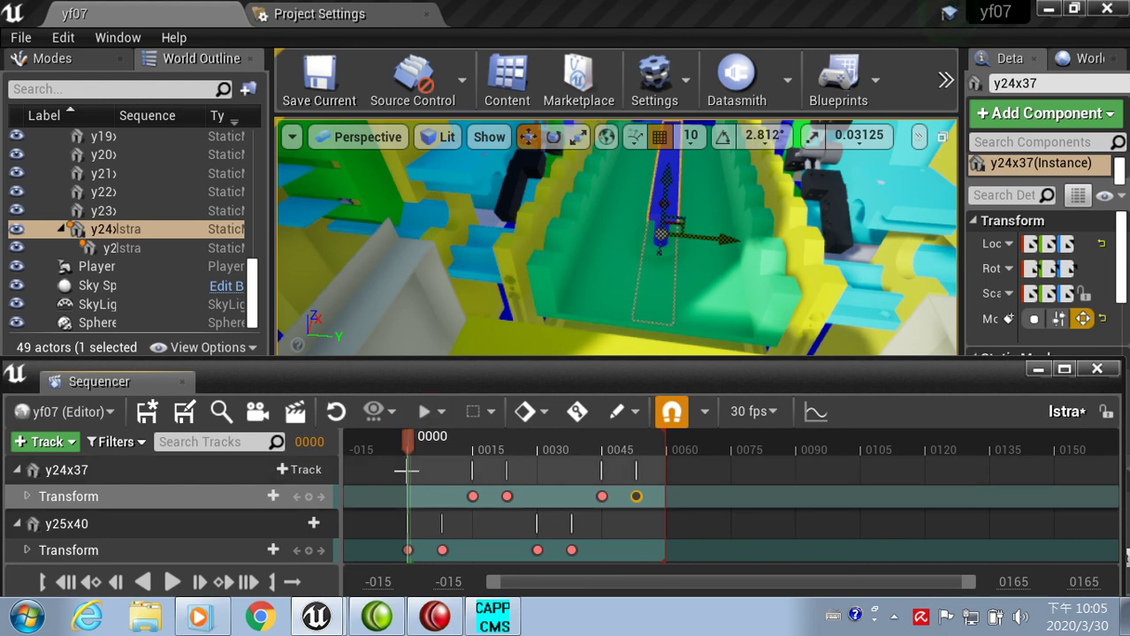
Step: Move the Sequencer window aside, select the y25x40 mesh and expand the viewport to full screen around it
{"action": "left_click_drag", "start_coordinate": [546, 383], "coordinate": [935, 405]}
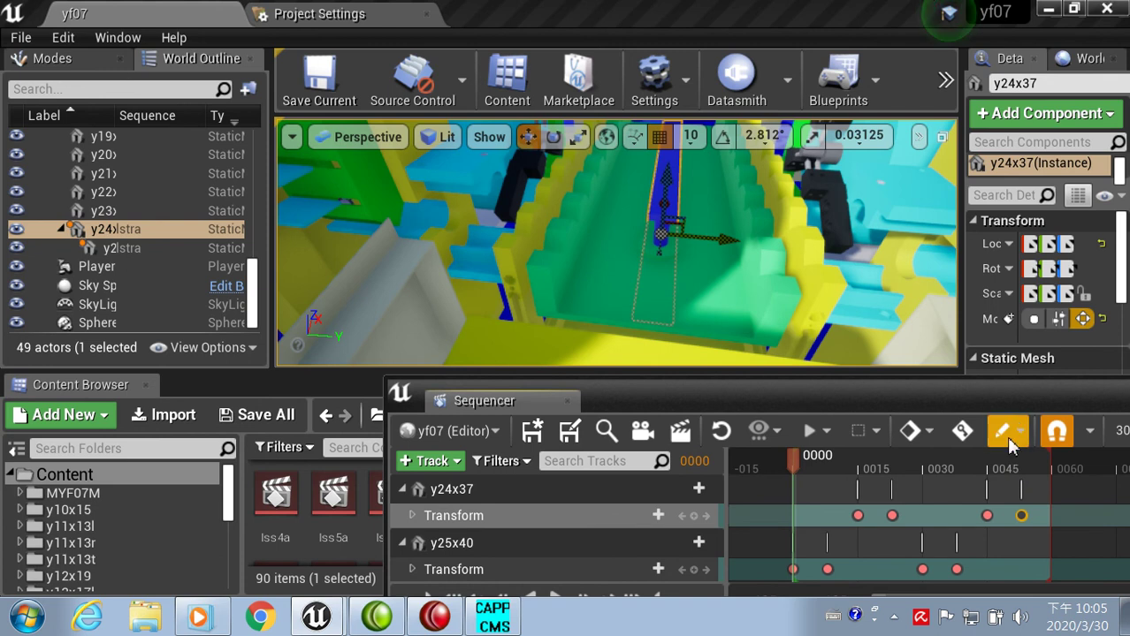
{"action": "left_click_drag", "start_coordinate": [926, 395], "coordinate": [1073, 386]}
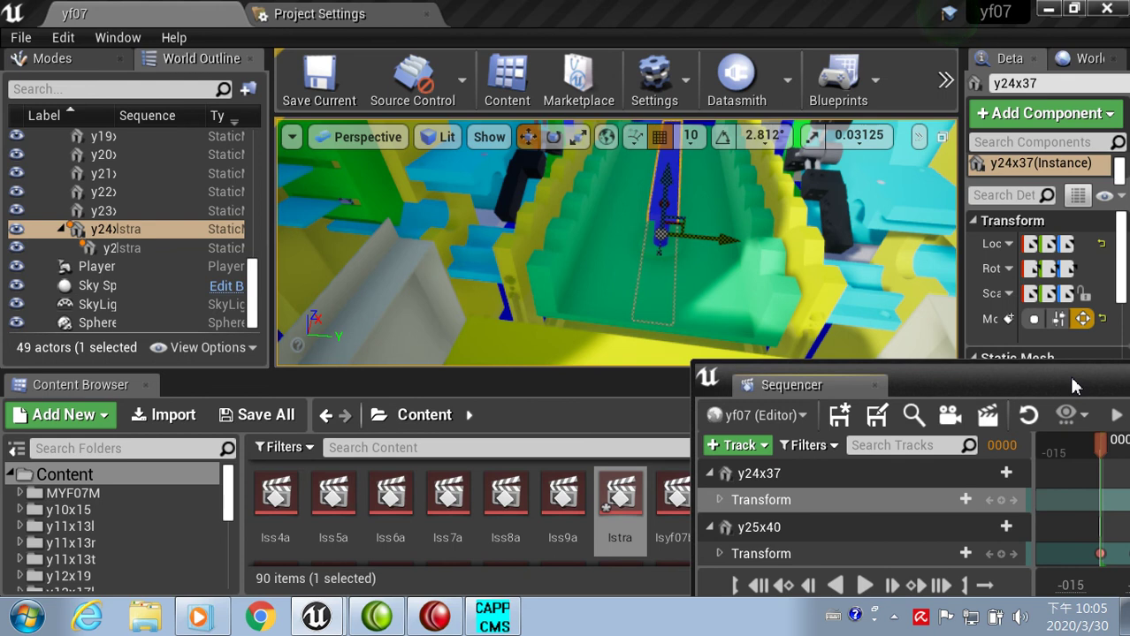
{"action": "left_click", "coordinate": [567, 306]}
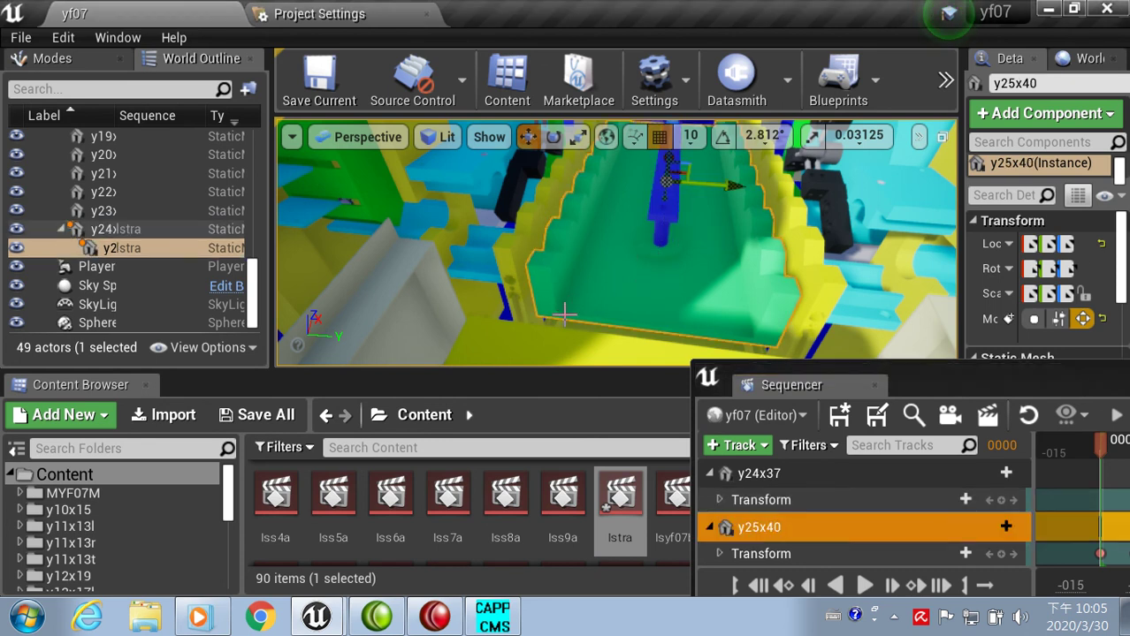
{"action": "key", "text": "F11"}
{"action": "scroll", "coordinate": [565, 313], "scroll_direction": "up", "scroll_amount": 2}
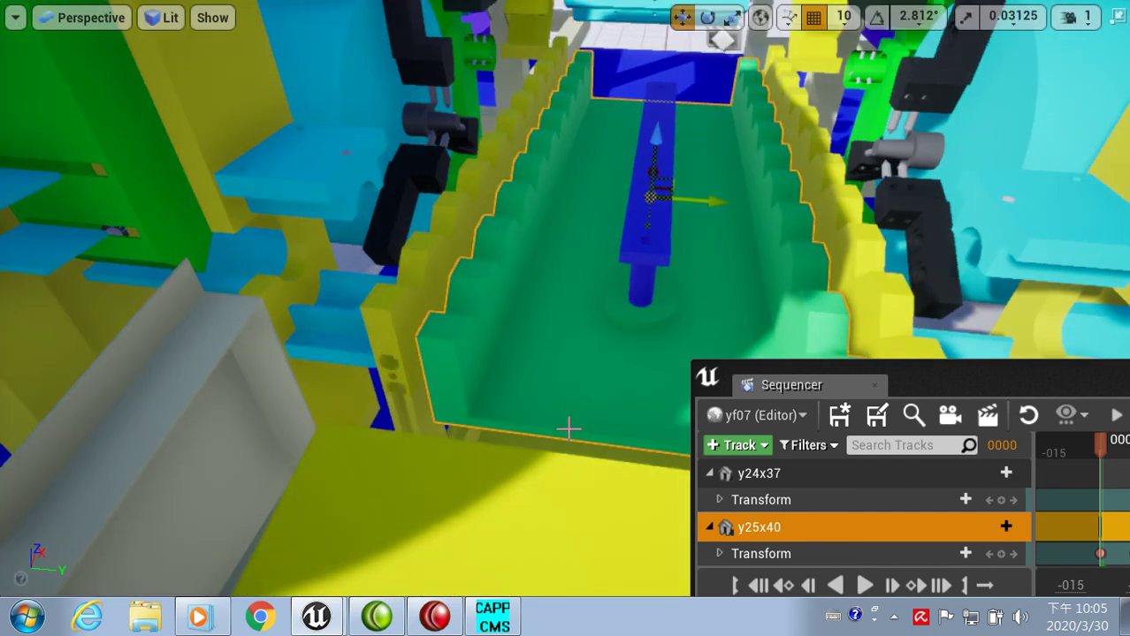
{"action": "right_click_drag", "start_coordinate": [570, 424], "coordinate": [488, 437]}
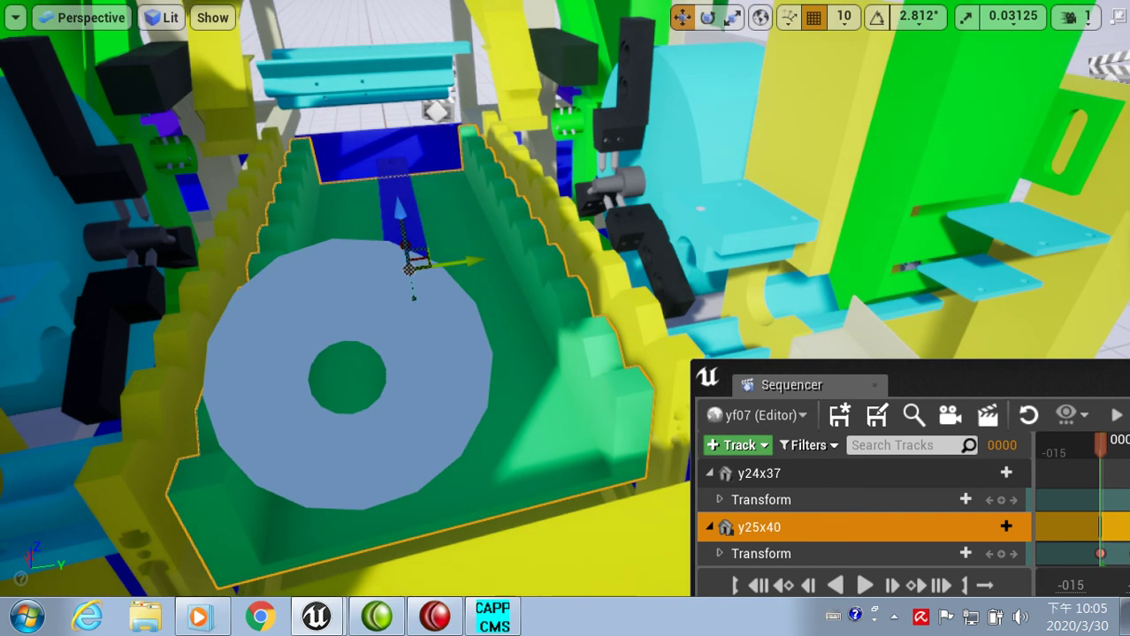
Step: Play the retimed sequence several times to check the motion of the y24x37 and y25x40 parts
{"action": "left_click", "coordinate": [864, 588]}
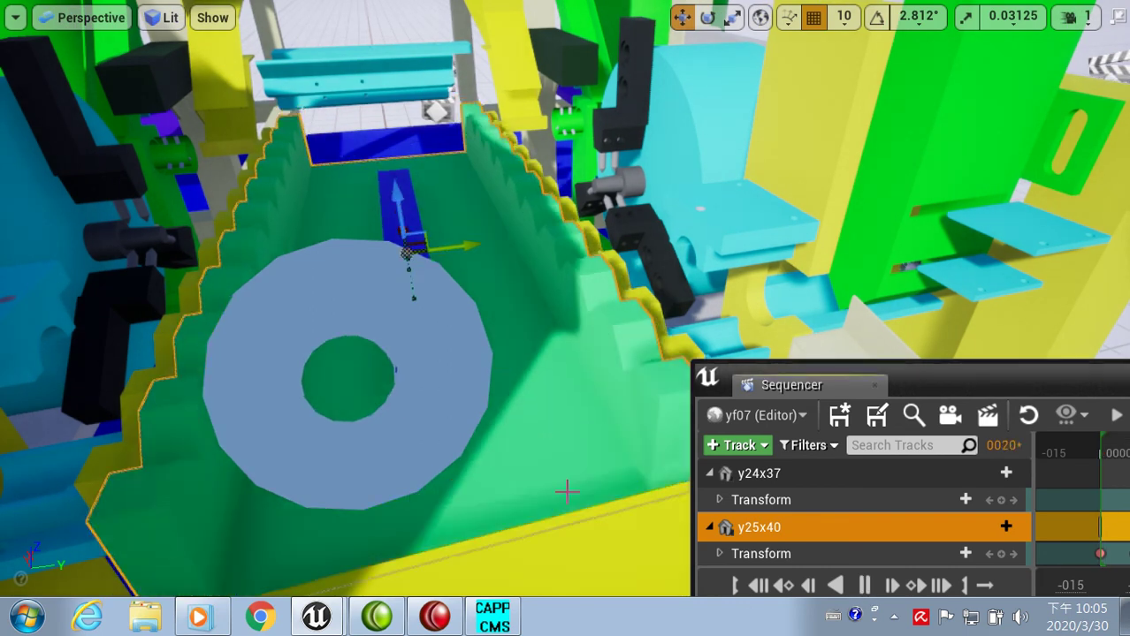
{"action": "left_click", "coordinate": [864, 587]}
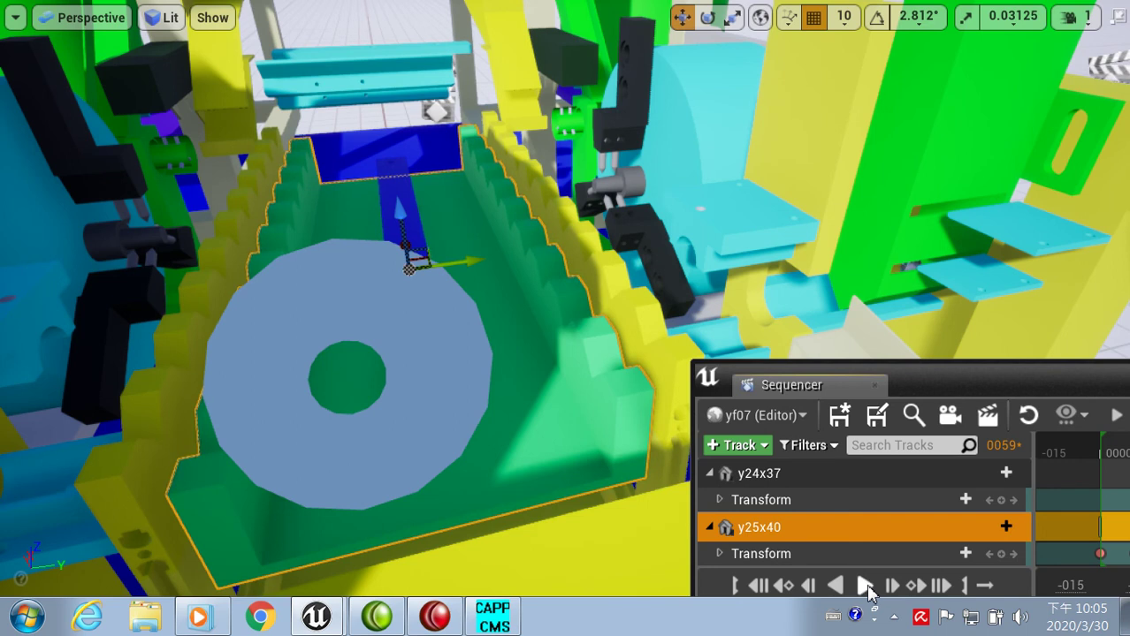
{"action": "left_click", "coordinate": [868, 588]}
{"action": "left_click", "coordinate": [865, 587]}
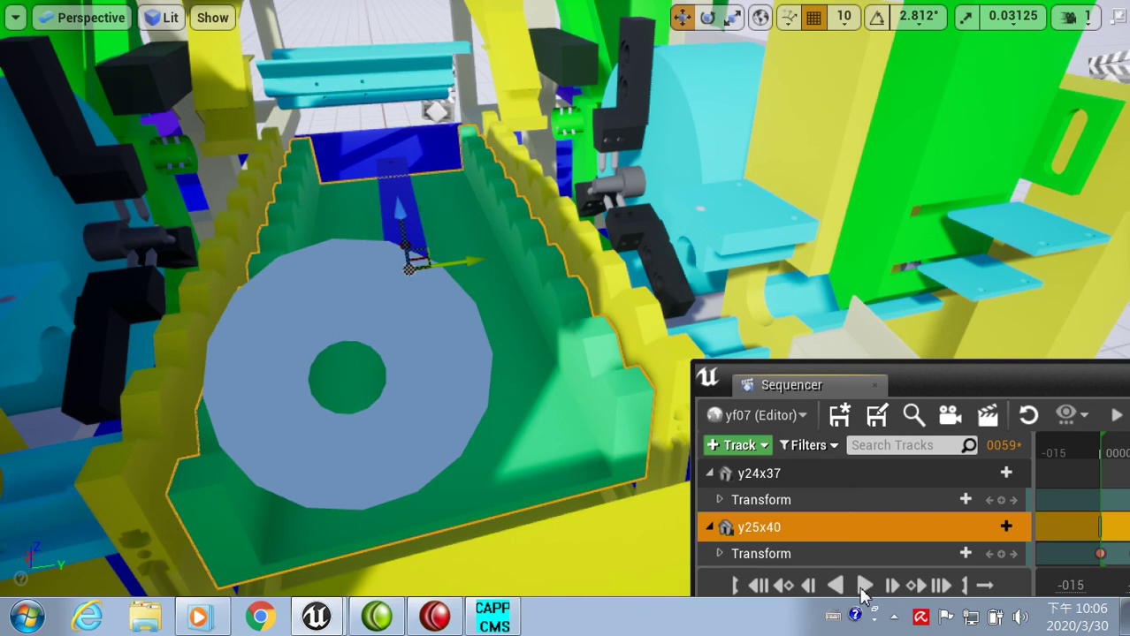
{"action": "left_click", "coordinate": [864, 587]}
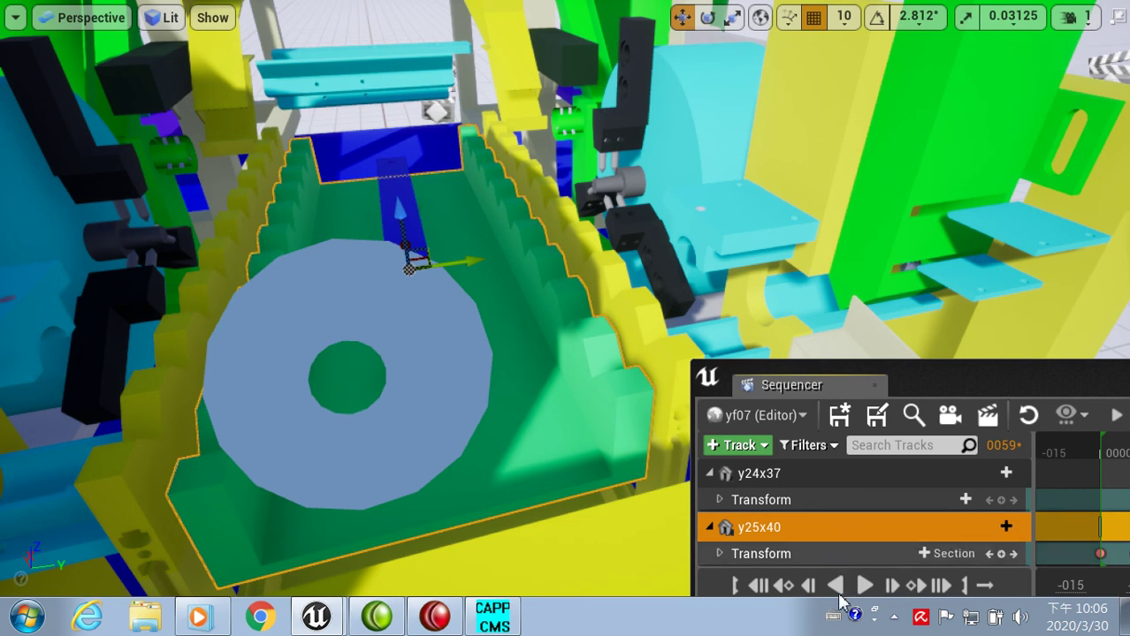
{"action": "left_click", "coordinate": [866, 587]}
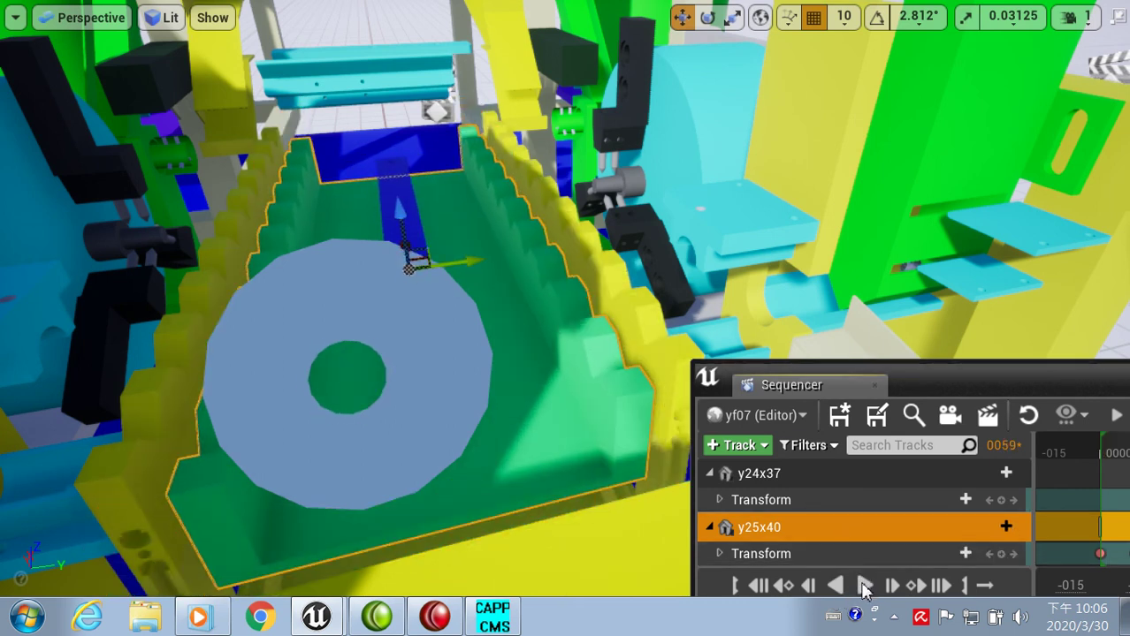
{"action": "left_click", "coordinate": [575, 463]}
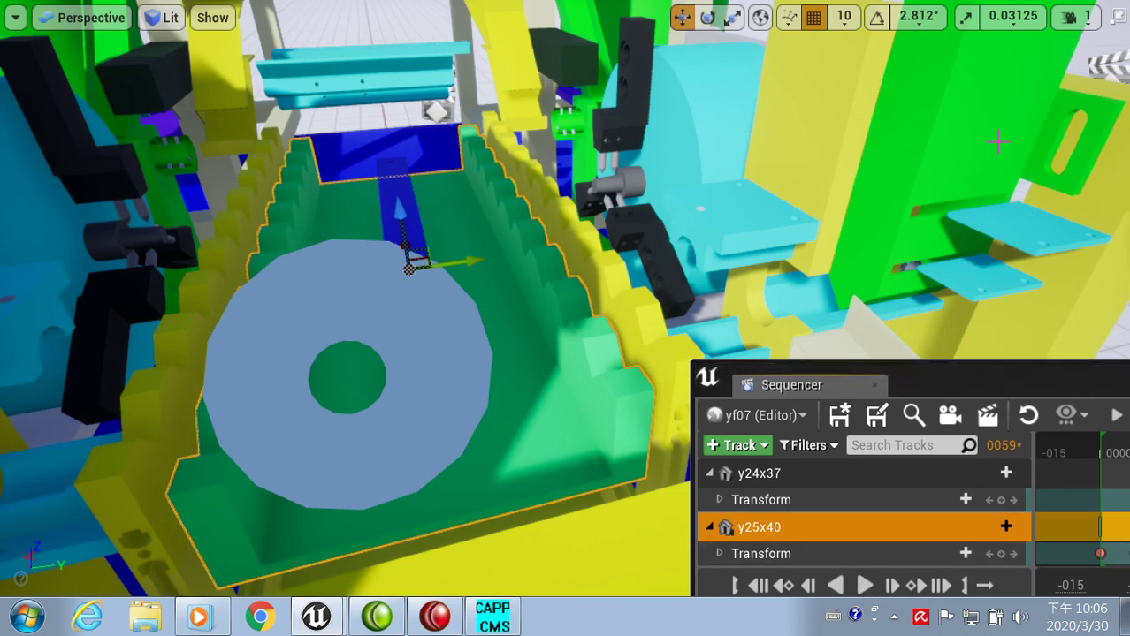
Step: Restore the normal viewport size and close the Unreal Editor without saving the lstra sequence
{"action": "key", "text": "F11"}
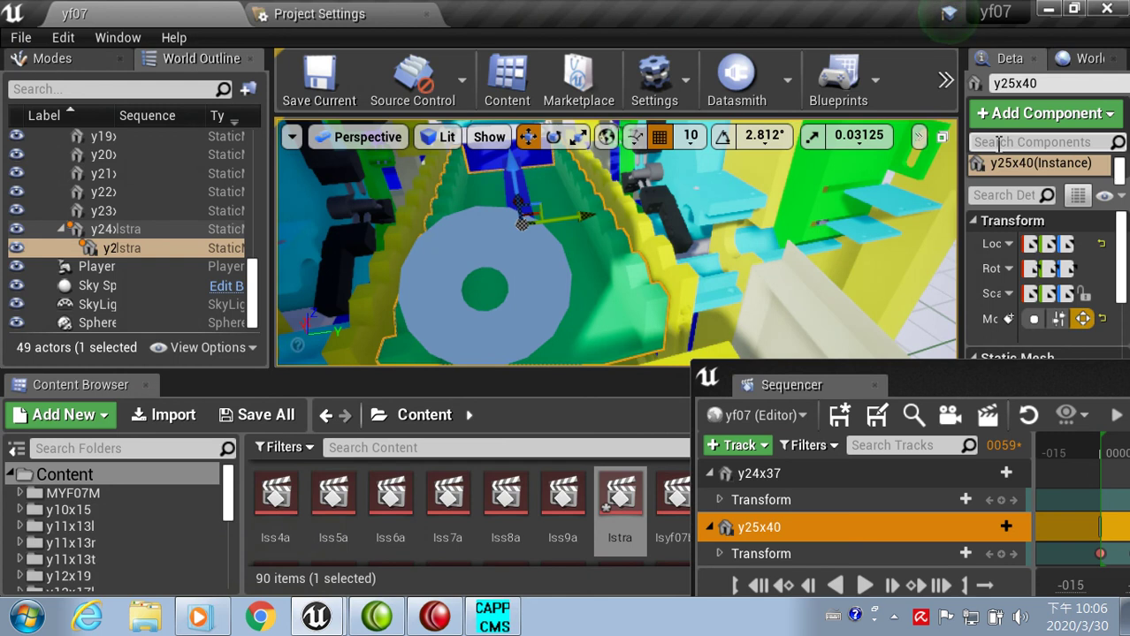
{"action": "left_click", "coordinate": [1107, 9]}
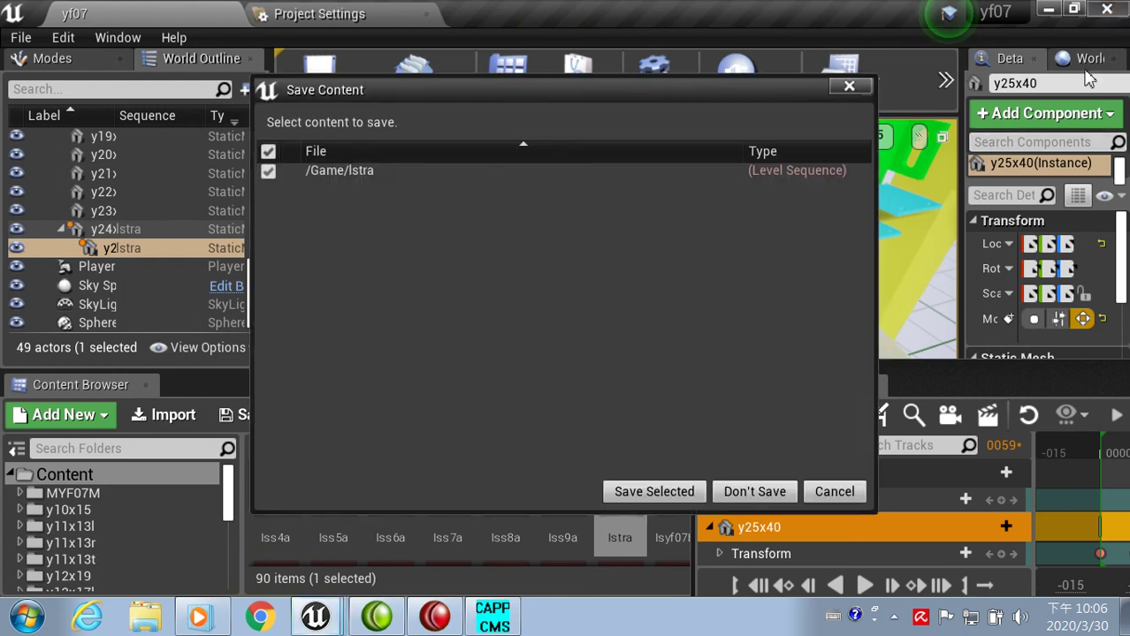
{"action": "left_click", "coordinate": [782, 492]}
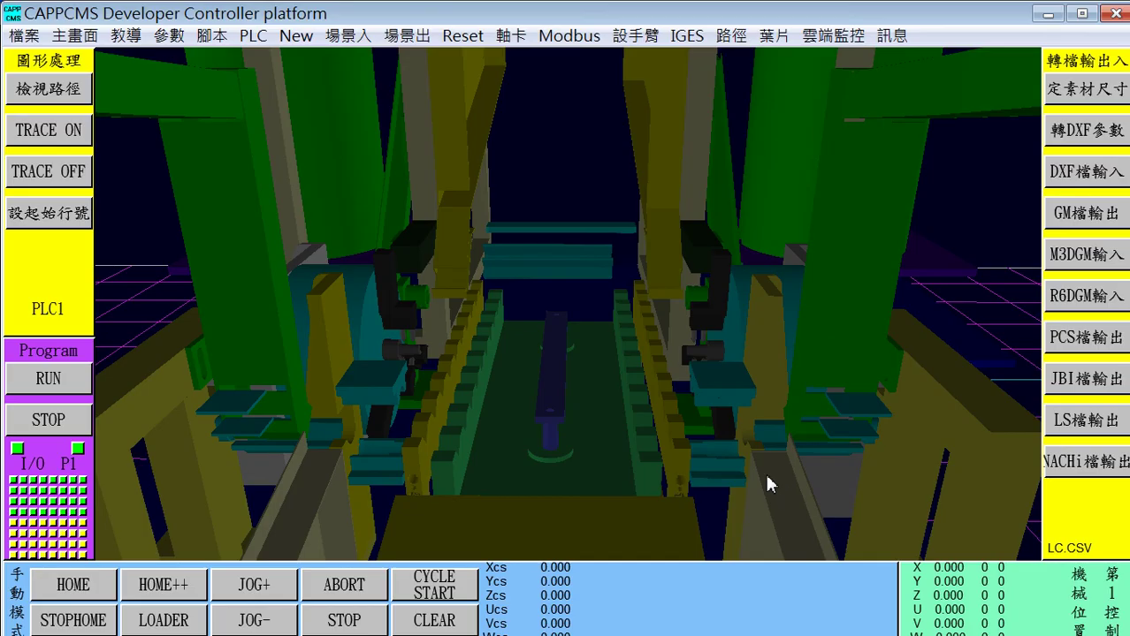
Step: Show the 訊息 information in CAPPCMS
{"action": "left_click", "coordinate": [896, 35]}
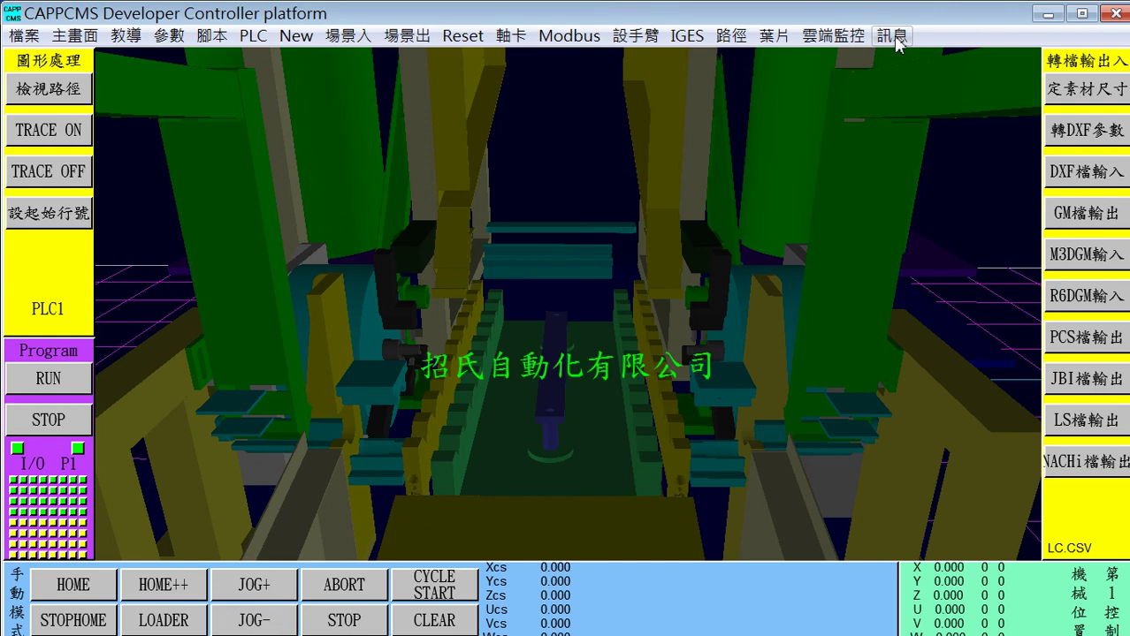